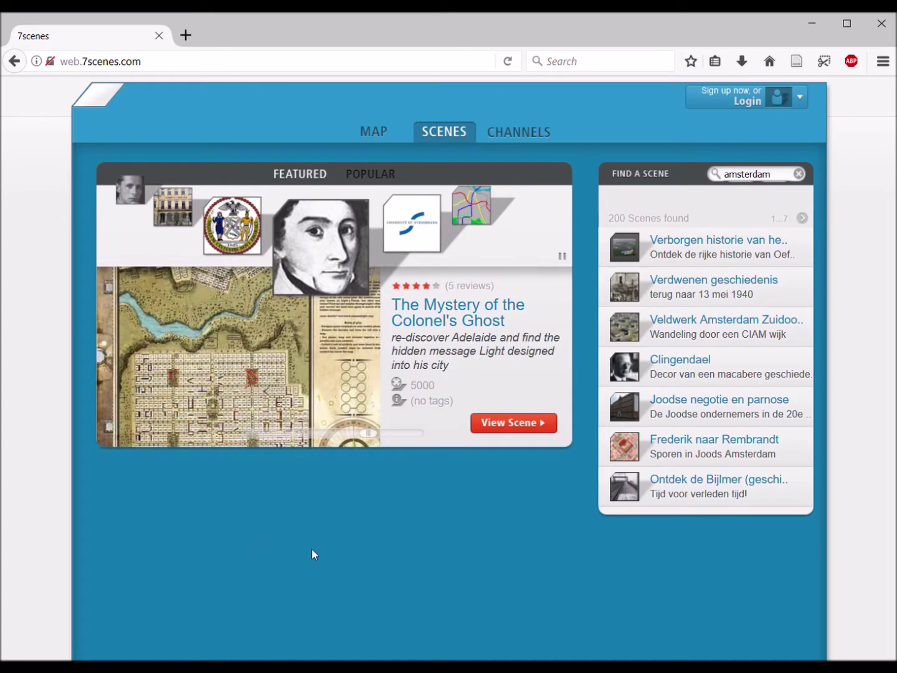
Select the web.7scenes.com address, then return focus to the Scenes page
left_click(110, 66)
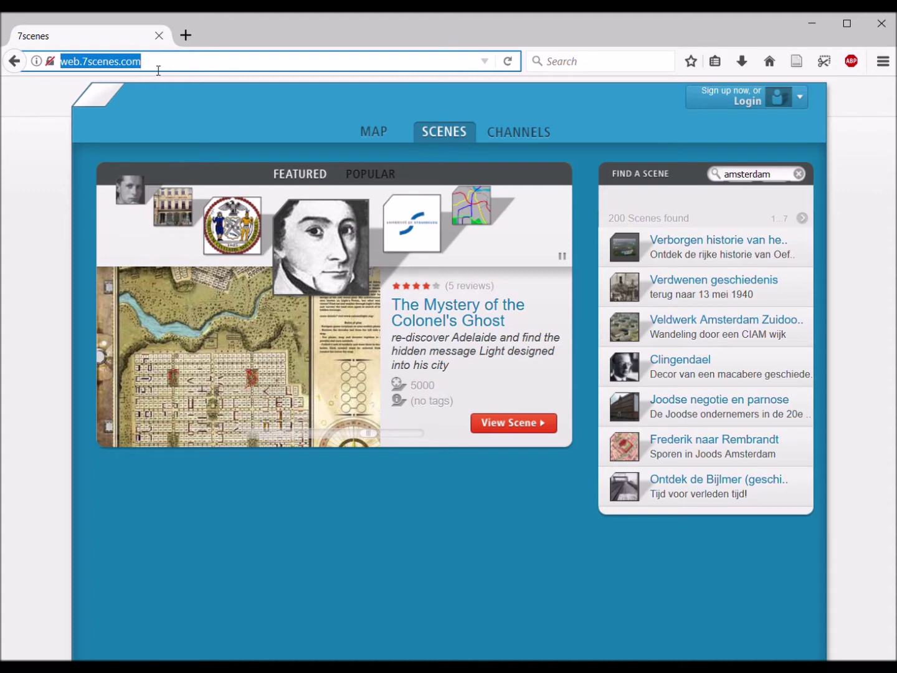
left_click(74, 66)
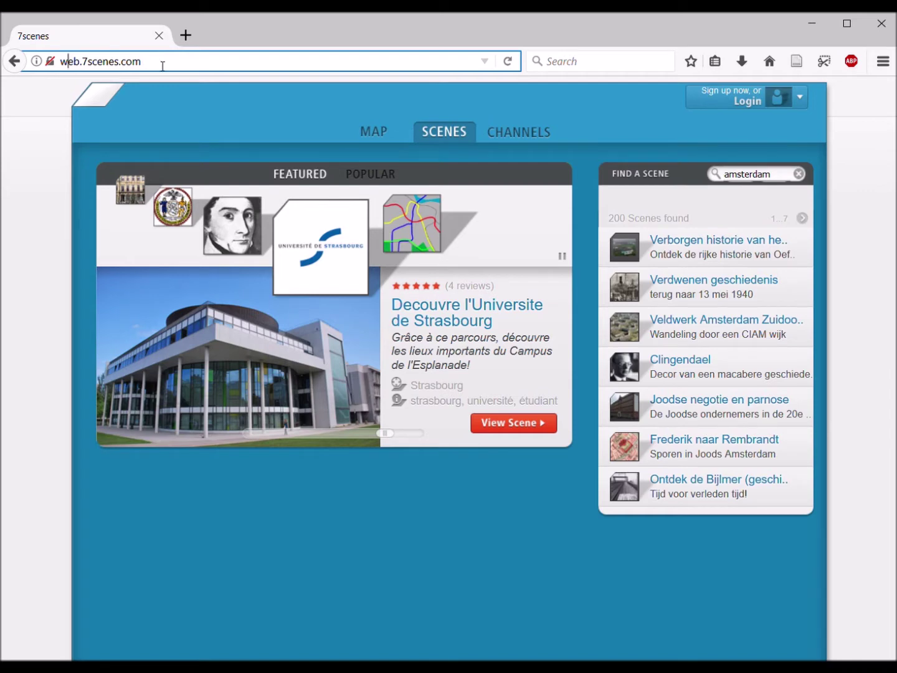
left_click(310, 535)
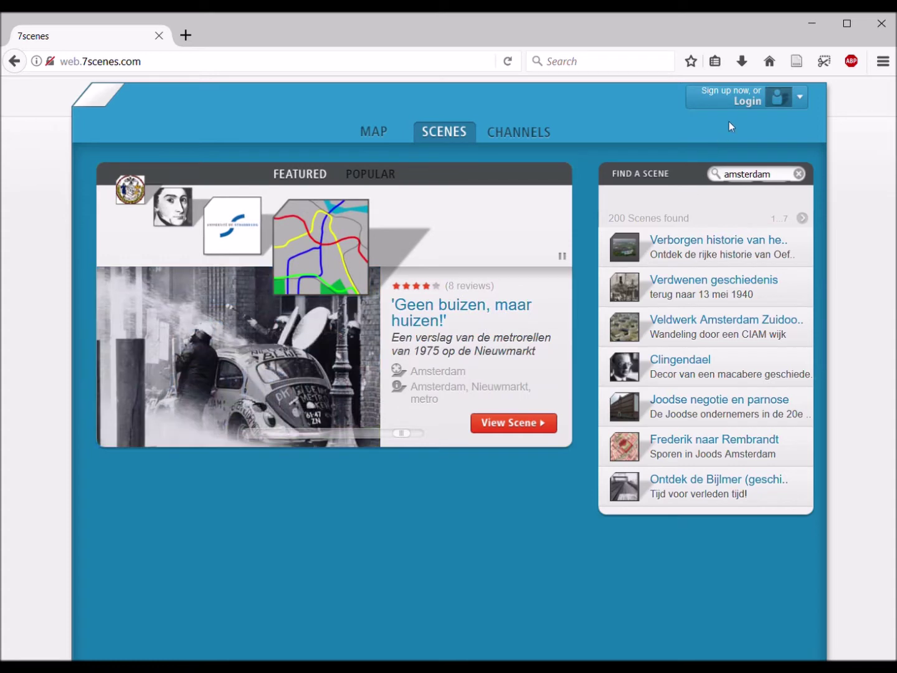
Log in to the storytelling account by entering its username and password
left_click(742, 104)
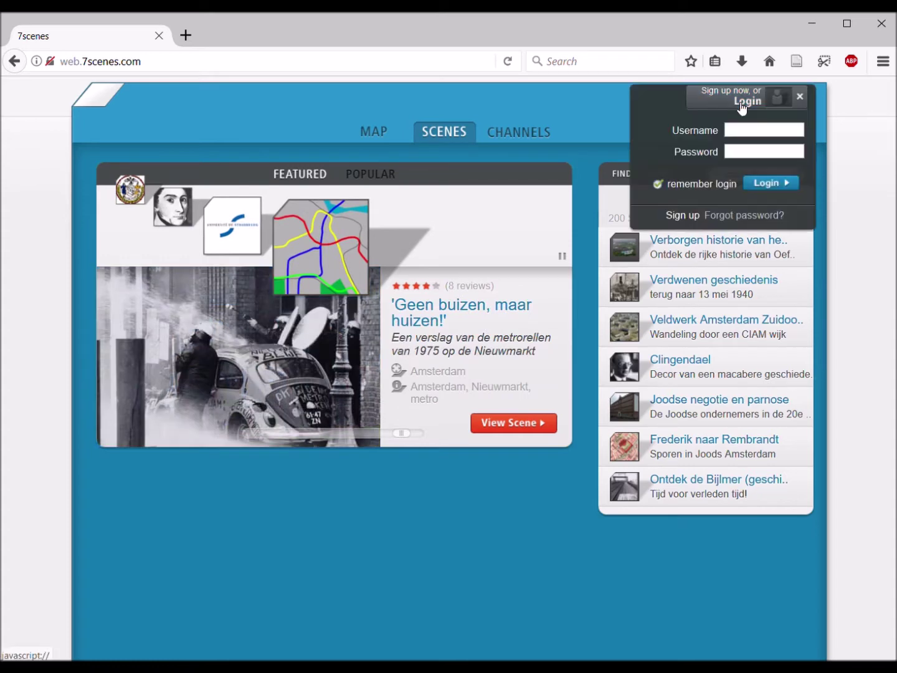
left_click(760, 134)
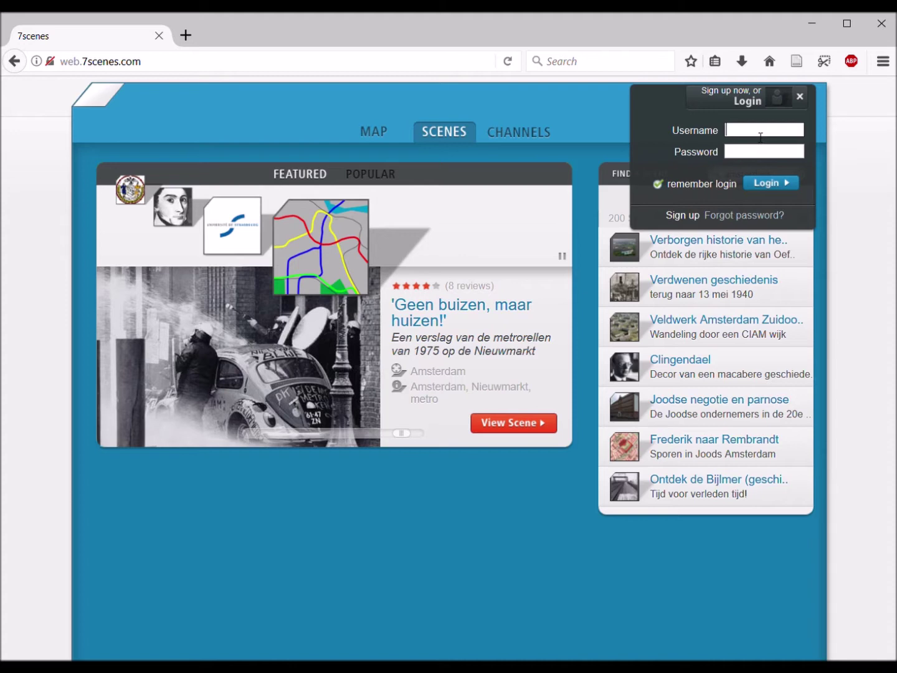
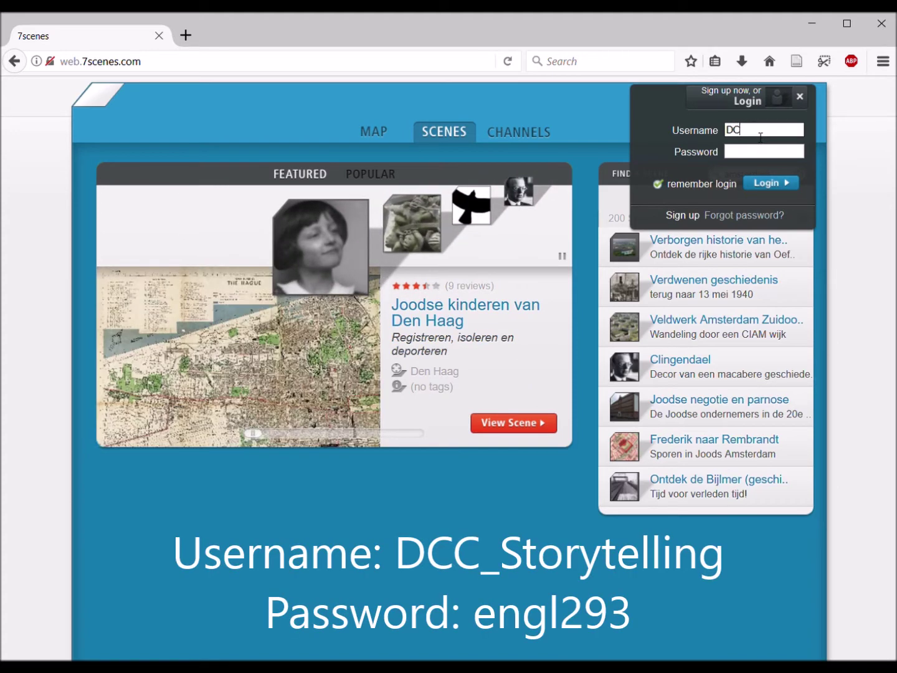
key("Tab")
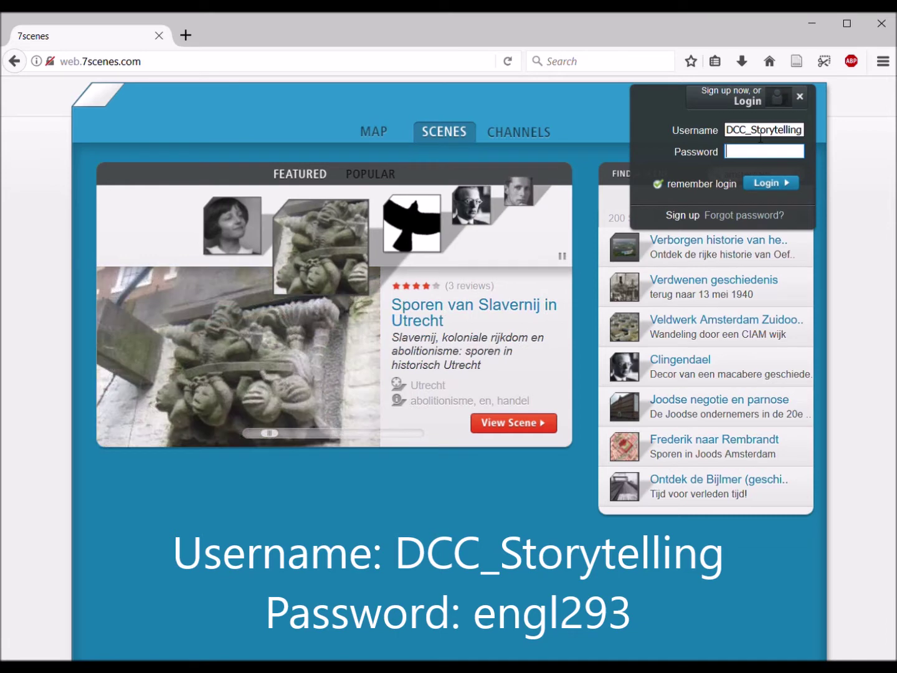
key("shift+Tab")
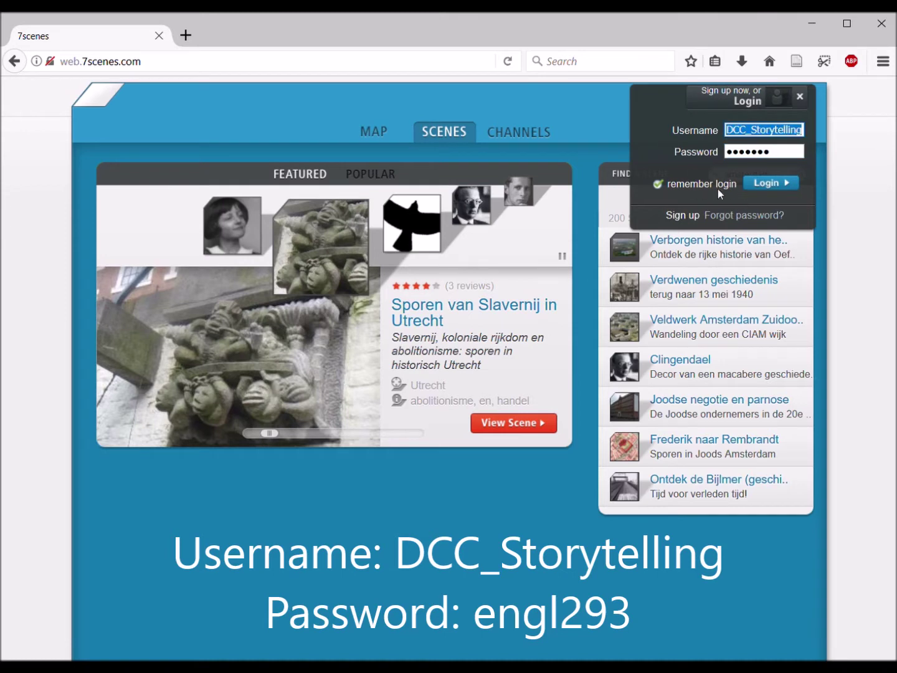
left_click(774, 185)
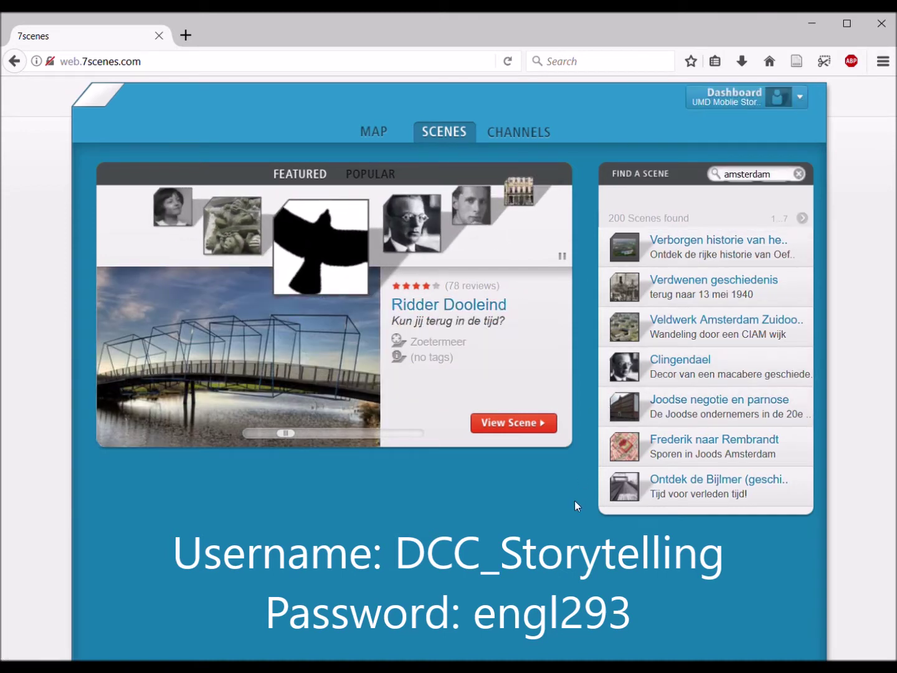
Open Rewriting UMD from the Dashboard's Directed scenes list
left_click(726, 106)
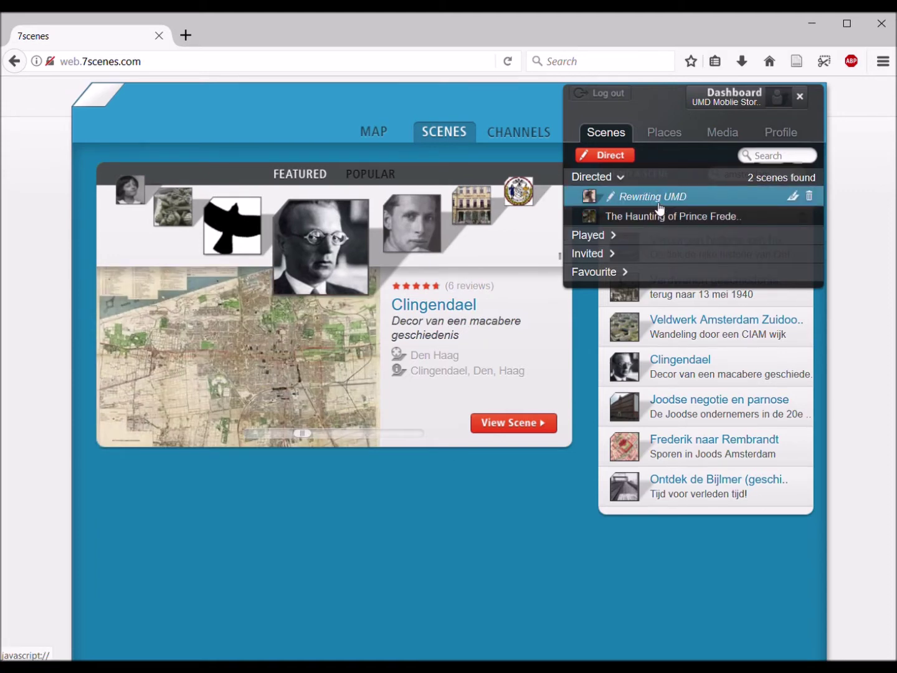
left_click(657, 201)
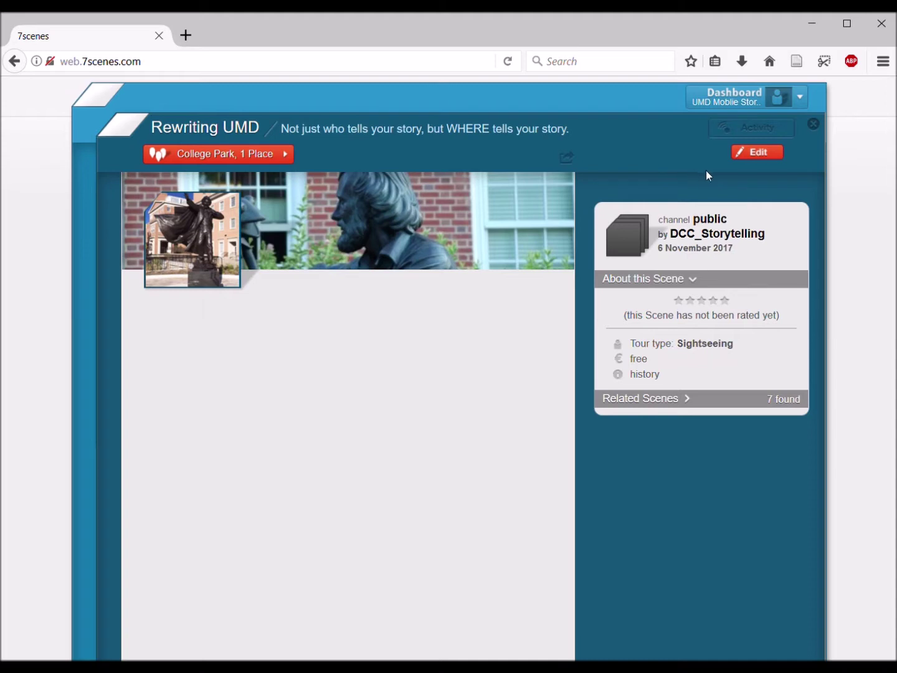
Edit Rewriting UMD and open the MAP tab's Places (1) full-map view
left_click(765, 160)
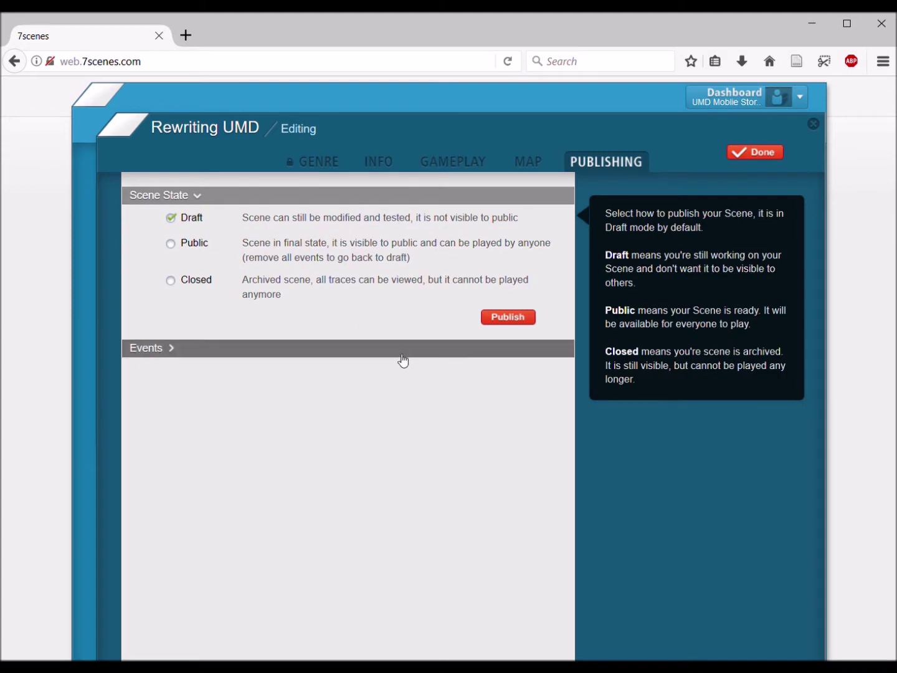
left_click(536, 166)
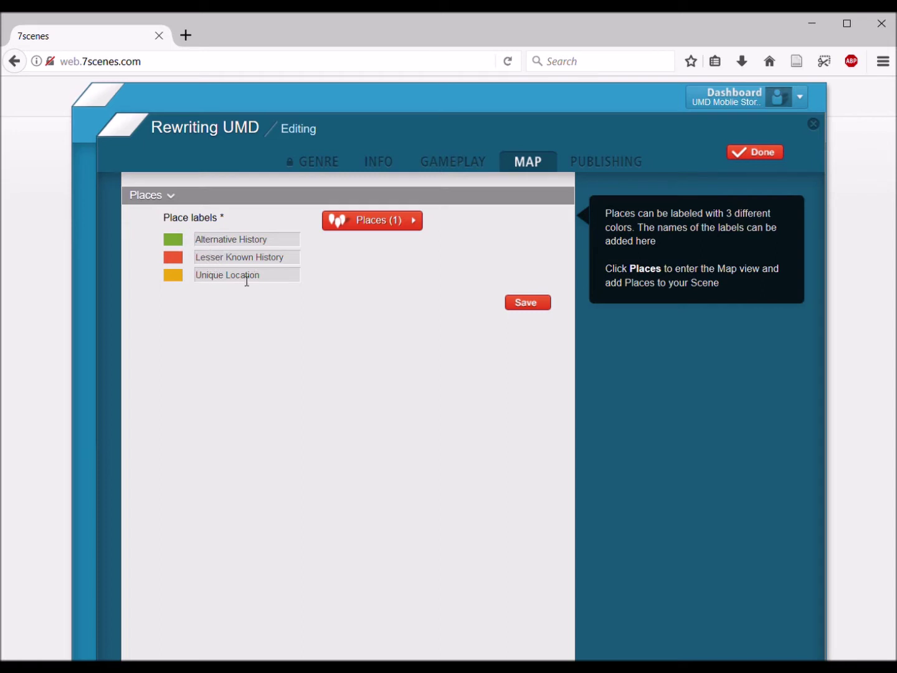
left_click(381, 230)
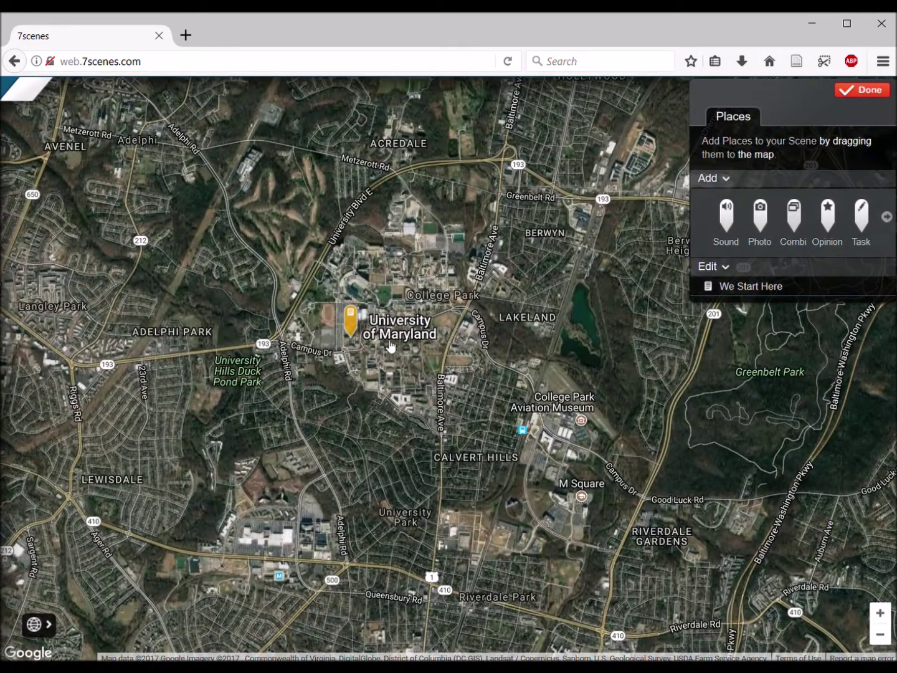
Zoom into the campus and drop a new Combi place near McKeldin Library
left_click(881, 614)
left_click(882, 615)
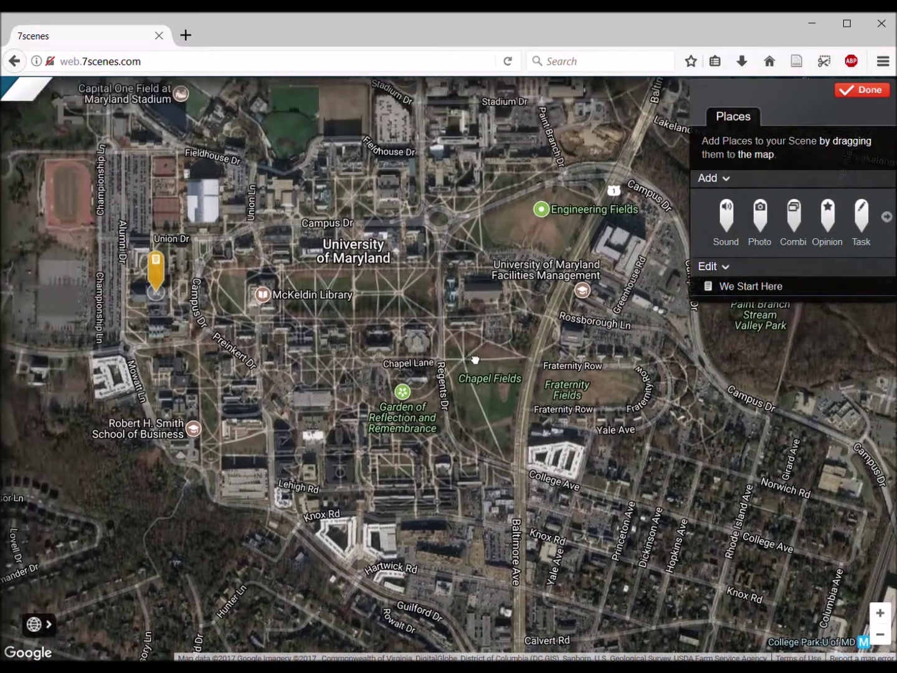
left_click_drag(373, 295, 489, 425)
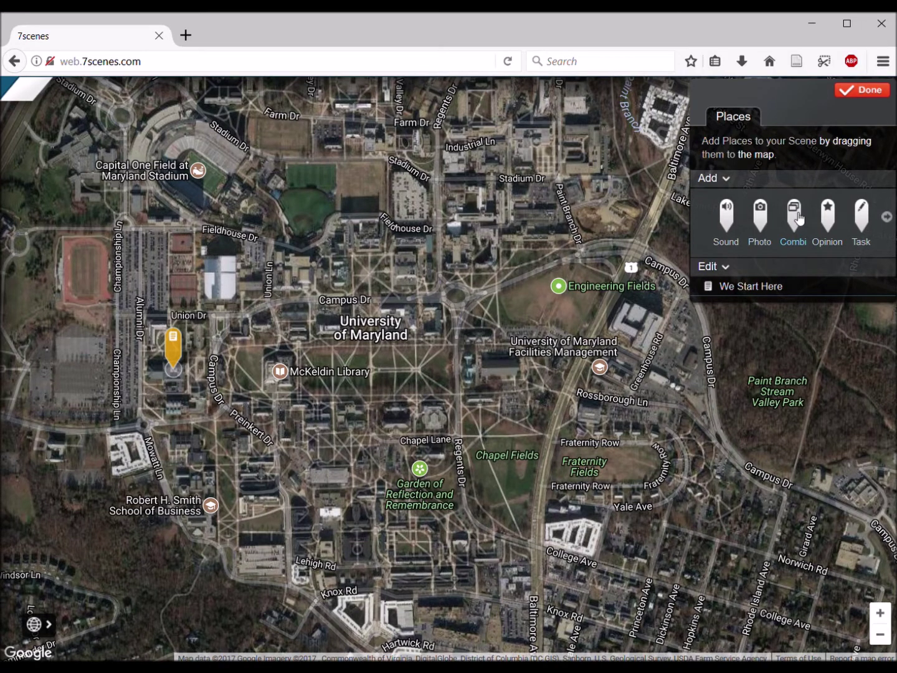
left_click_drag(799, 218, 515, 368)
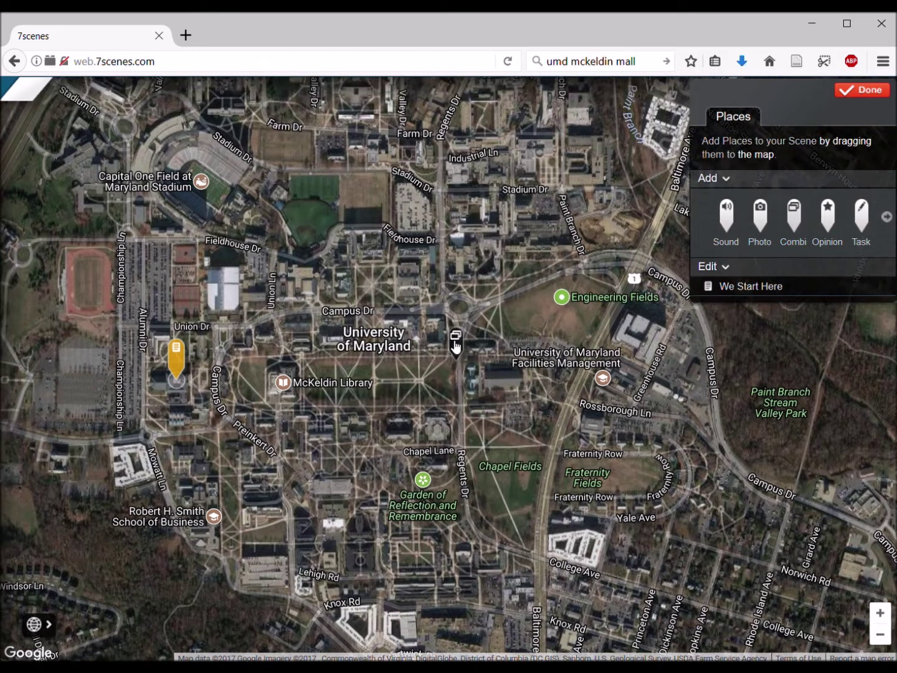
mouse_move(460, 349)
left_mouse_down()
mouse_move(409, 367)
mouse_move(378, 367)
left_mouse_up()
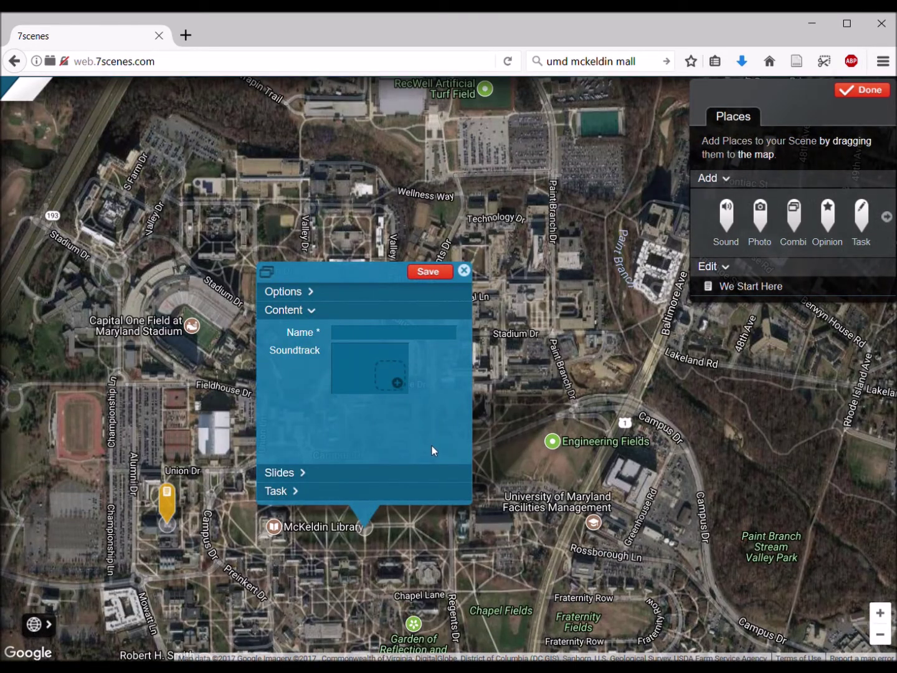
Set the new place's label to Lesser Known History
left_click(329, 296)
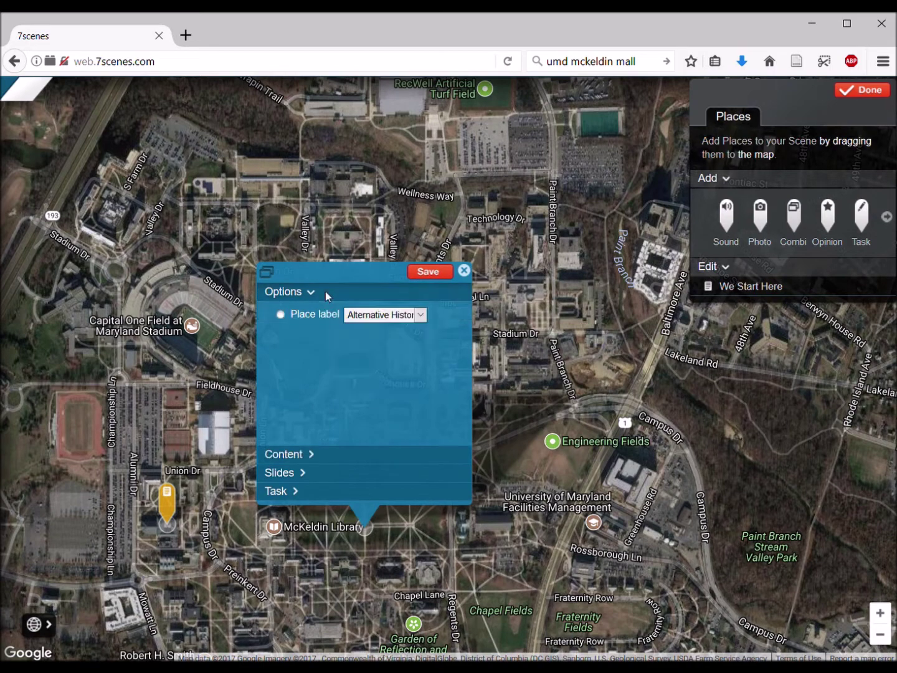
left_click(356, 320)
key("Down")
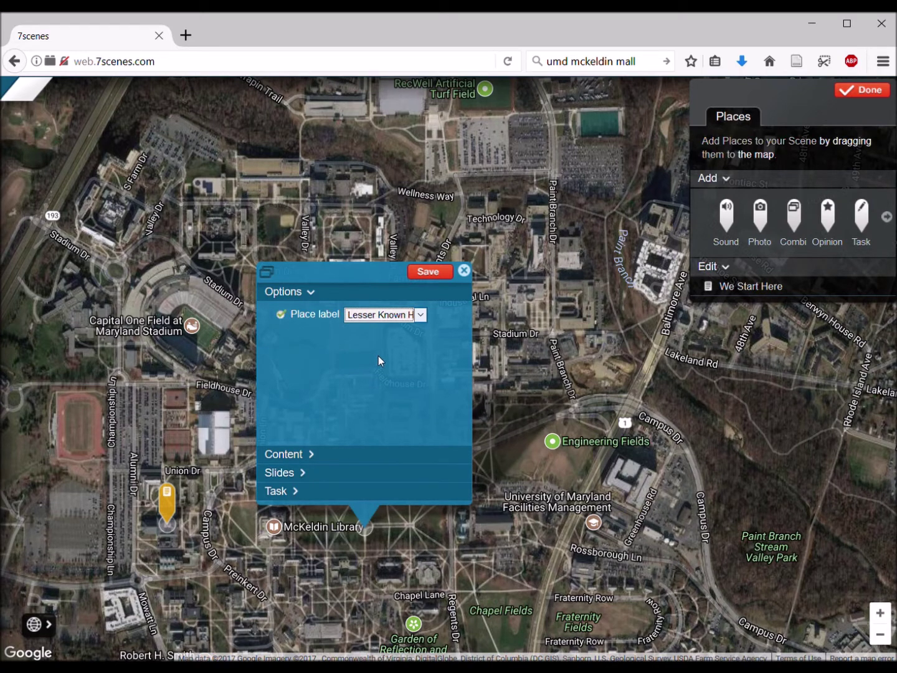
Name the place 'Alt History of Mckeldin'
left_click(311, 454)
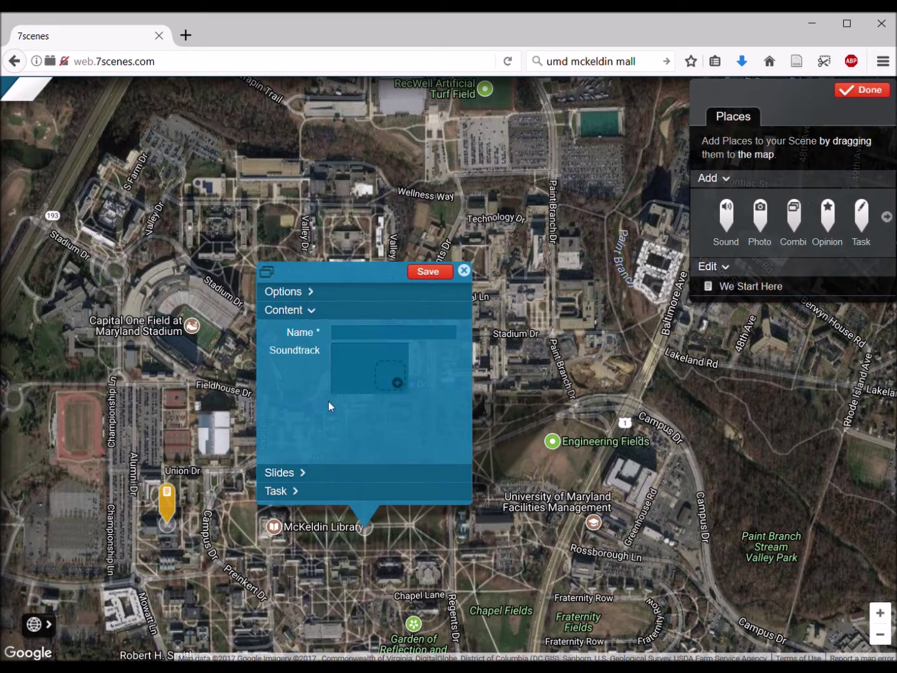
left_click(355, 337)
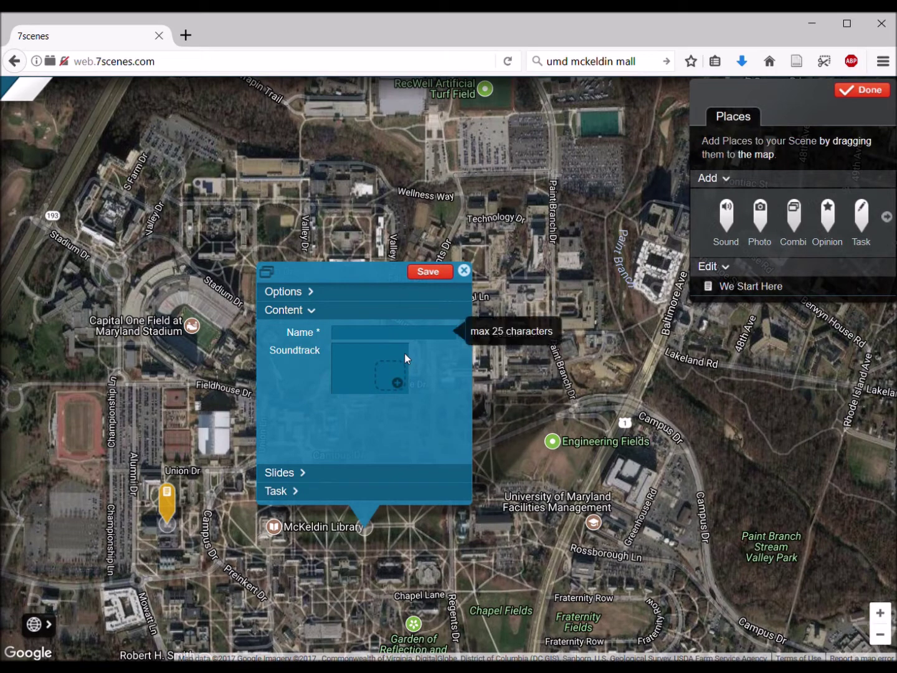
type("Alt Hist")
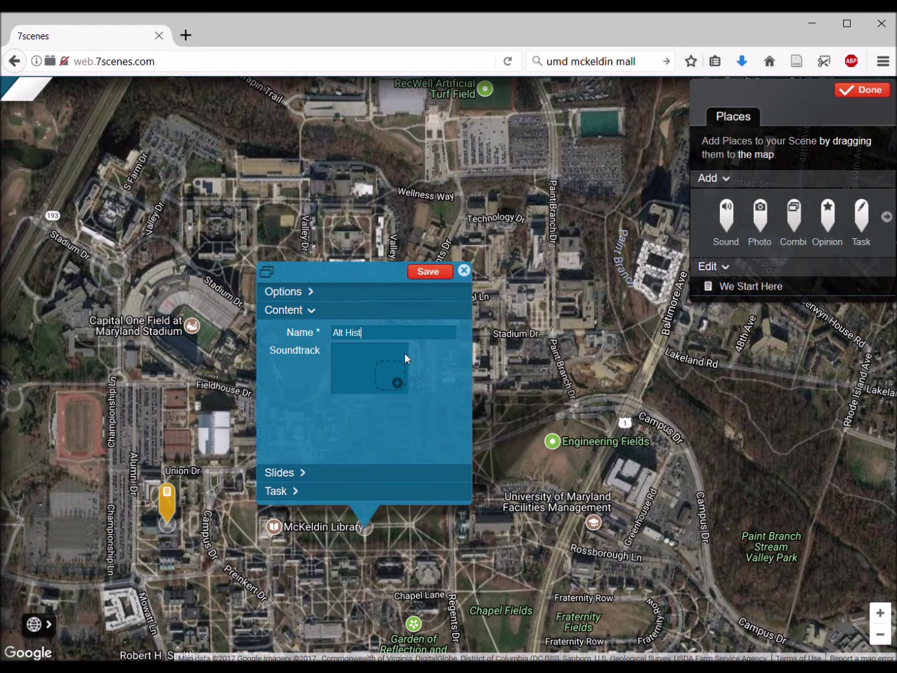
type("ory of M")
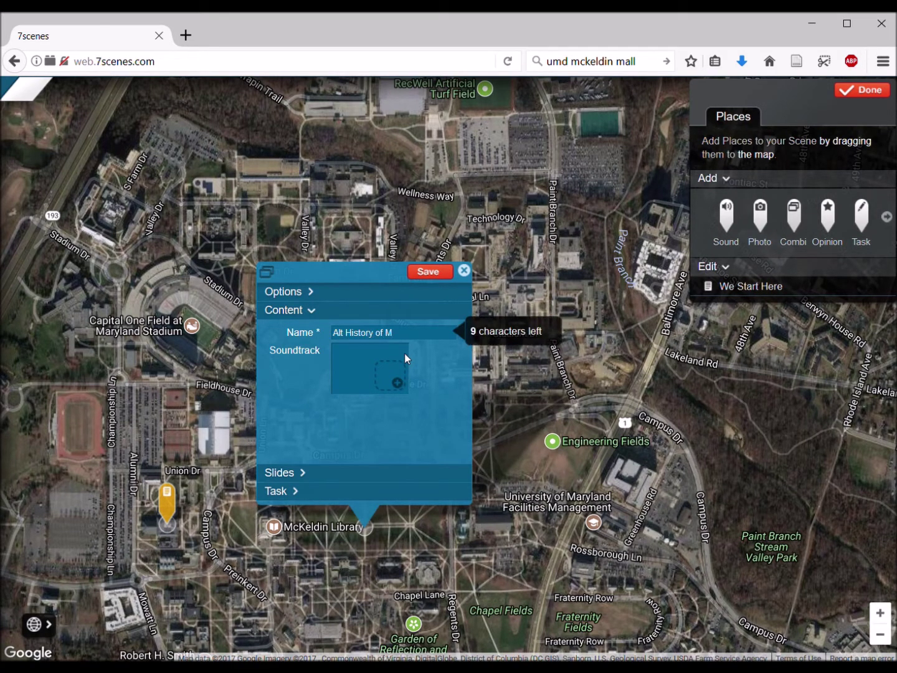
type("ckeldin")
Upload odk-fountain.jpg as 'McKeldin Mall' and describe it '400 - 500 word history and background of the location'
left_click(311, 473)
mouse_move(292, 348)
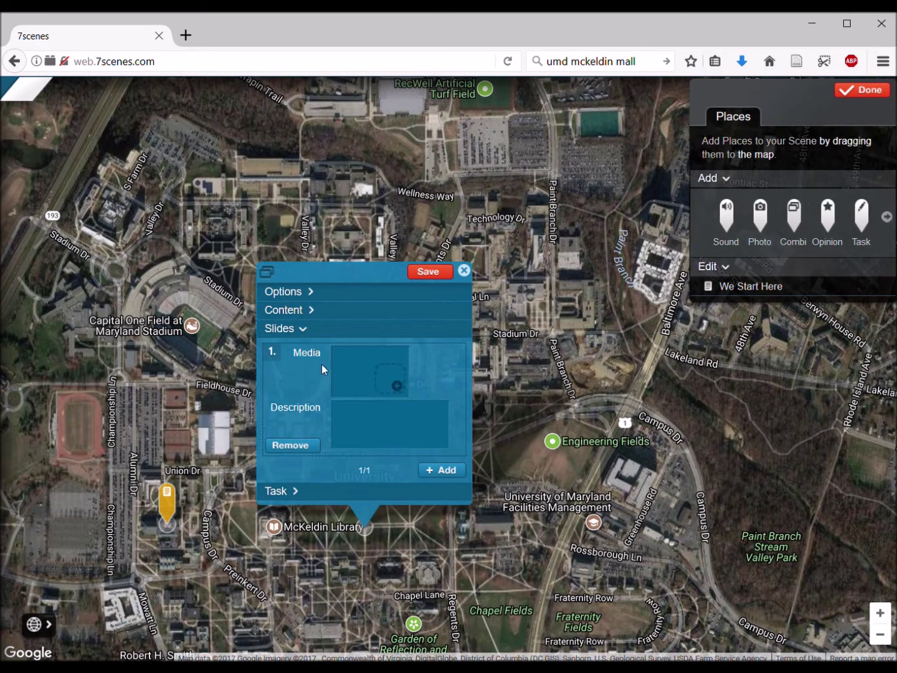
left_click(393, 383)
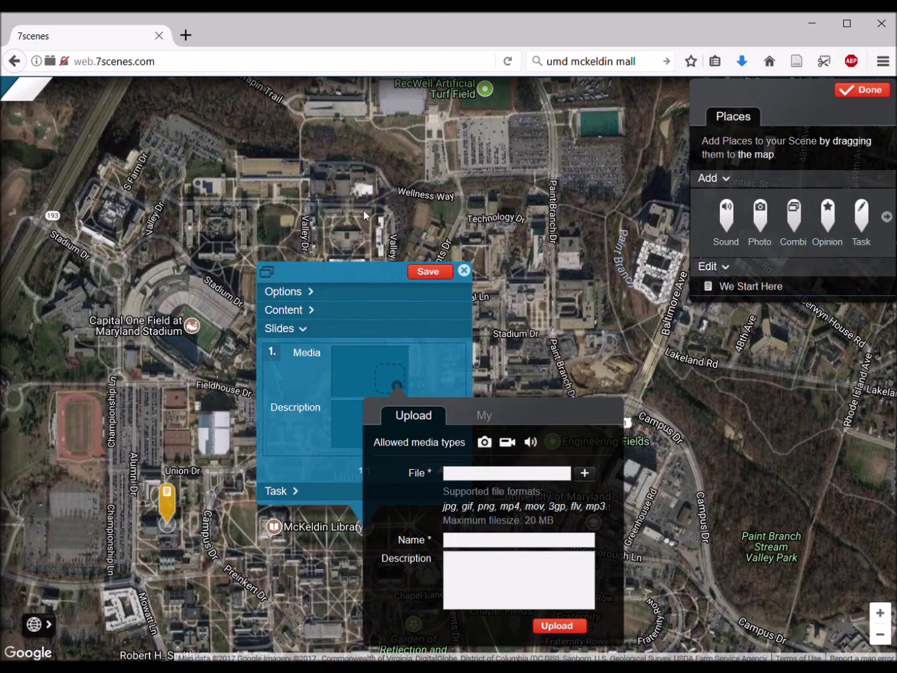
mouse_move(456, 354)
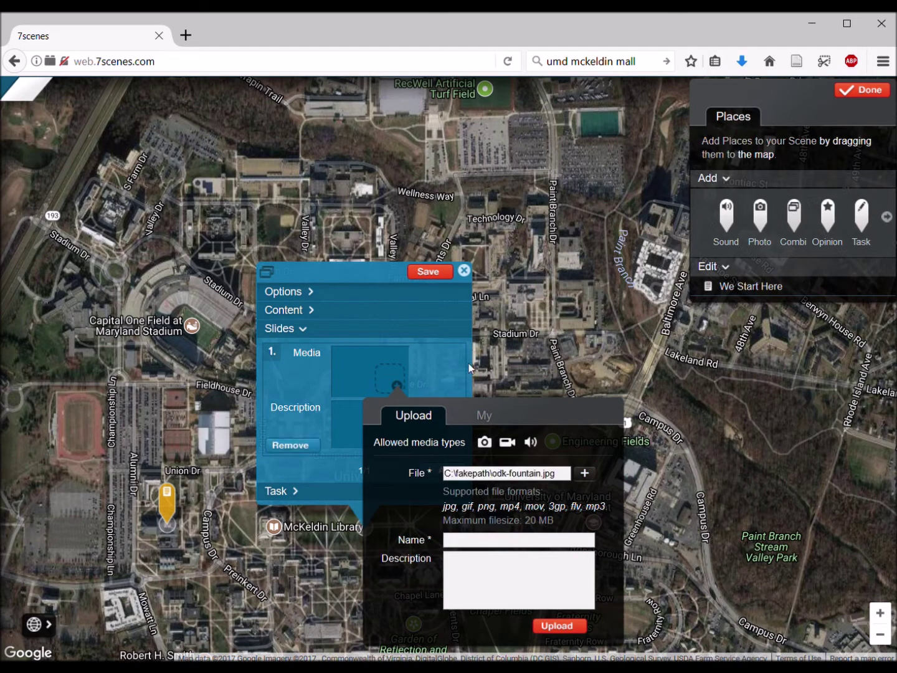
left_click(516, 541)
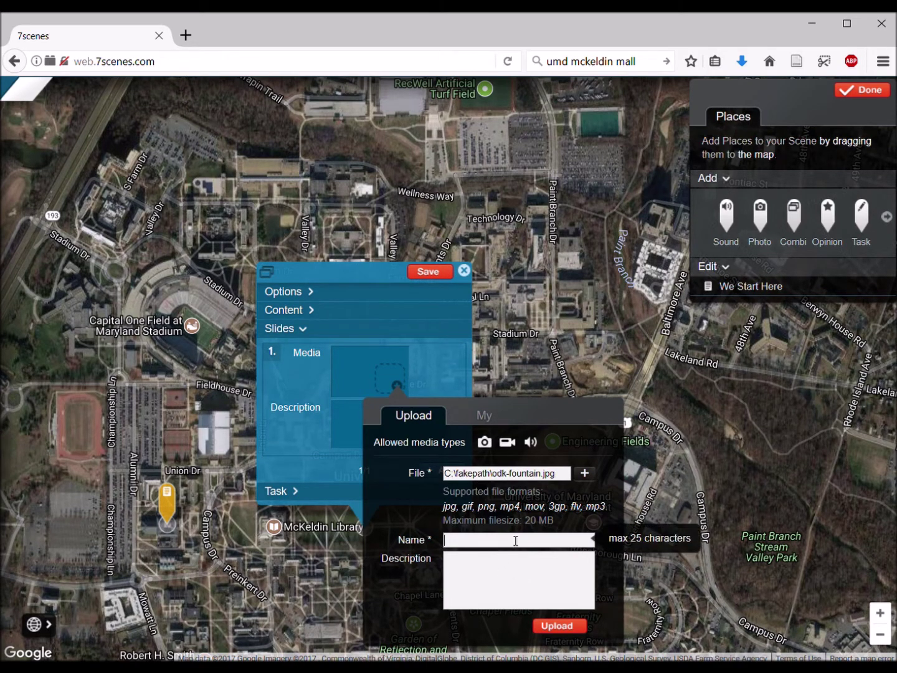
type("McKeldin Mall")
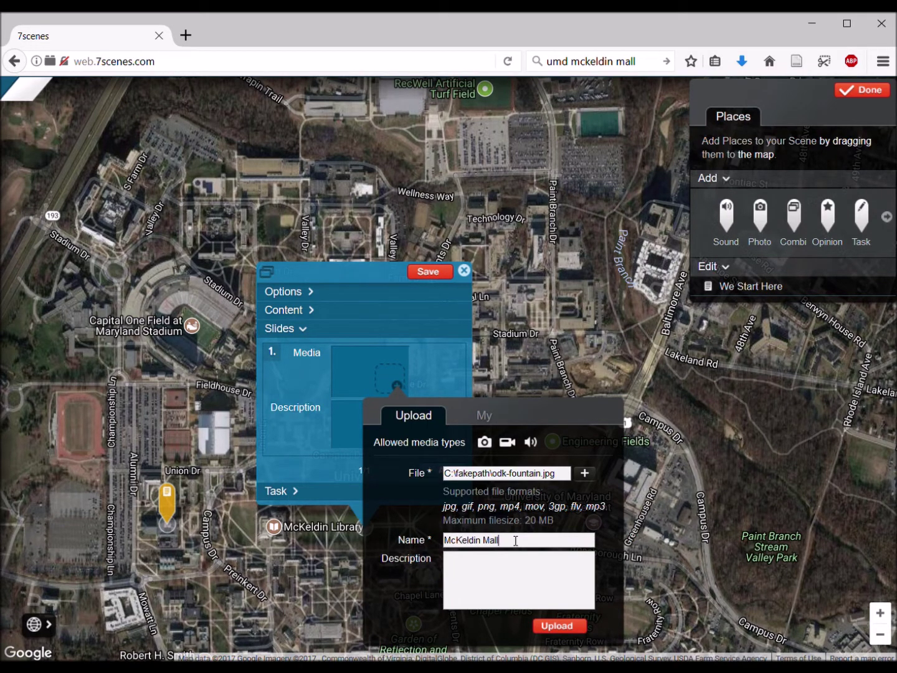
left_click(557, 625)
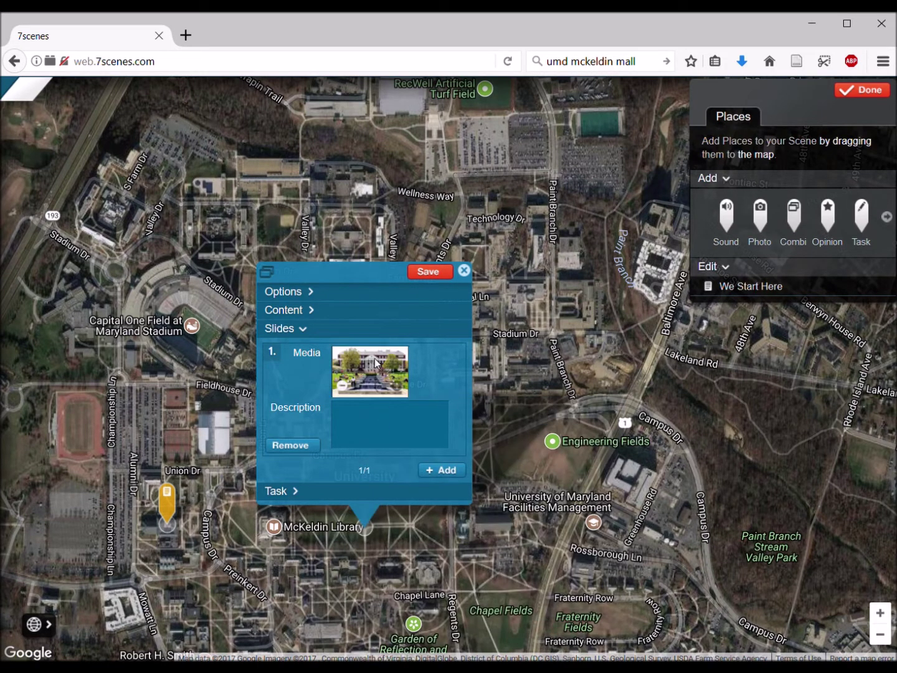
left_click(383, 434)
type("400 - 500 word history and background of t")
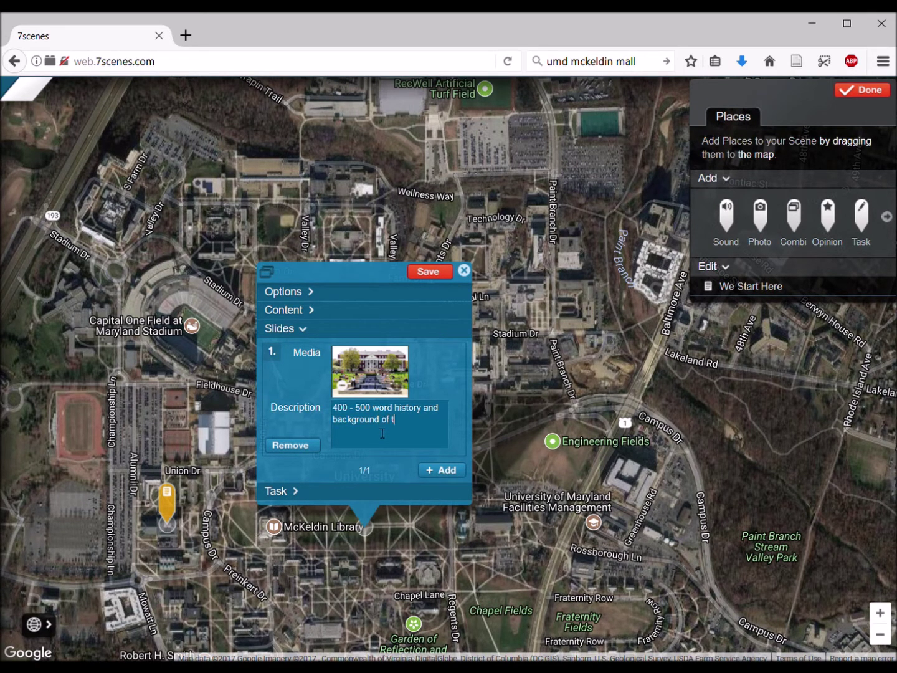
type("he location.")
Add slide 2 with my basement.mp4 named 'My Basement', described 'Video of my basement'
left_click(384, 432)
left_click(438, 474)
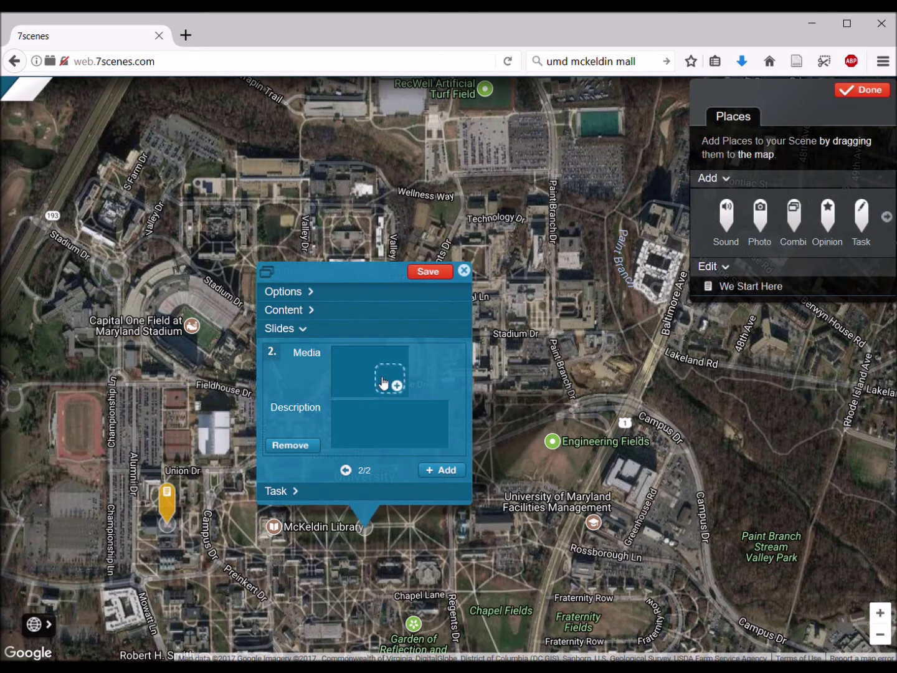
left_click(388, 389)
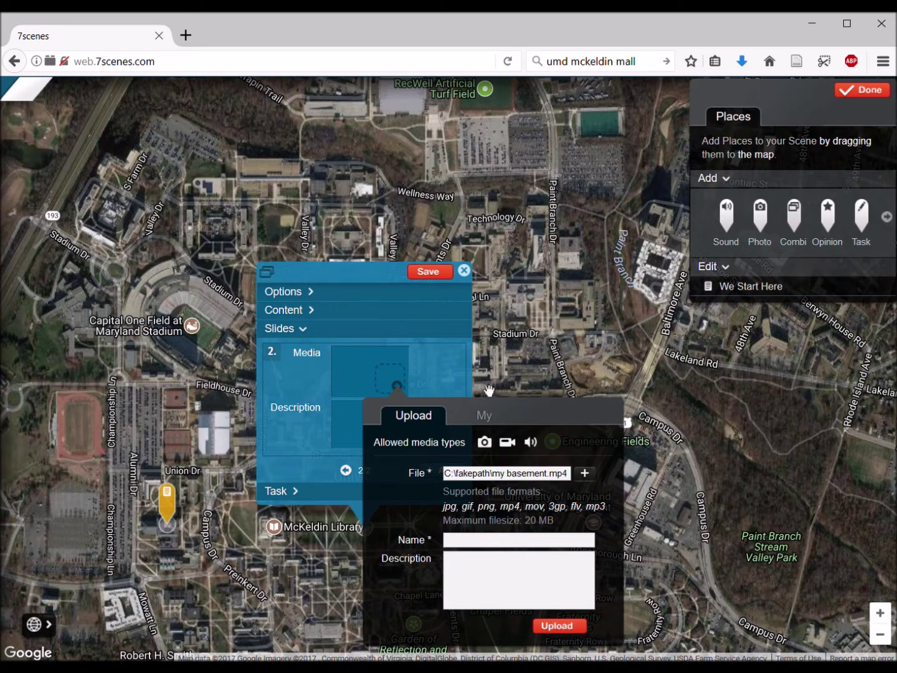
left_click(478, 541)
type("My Basement")
left_click(561, 625)
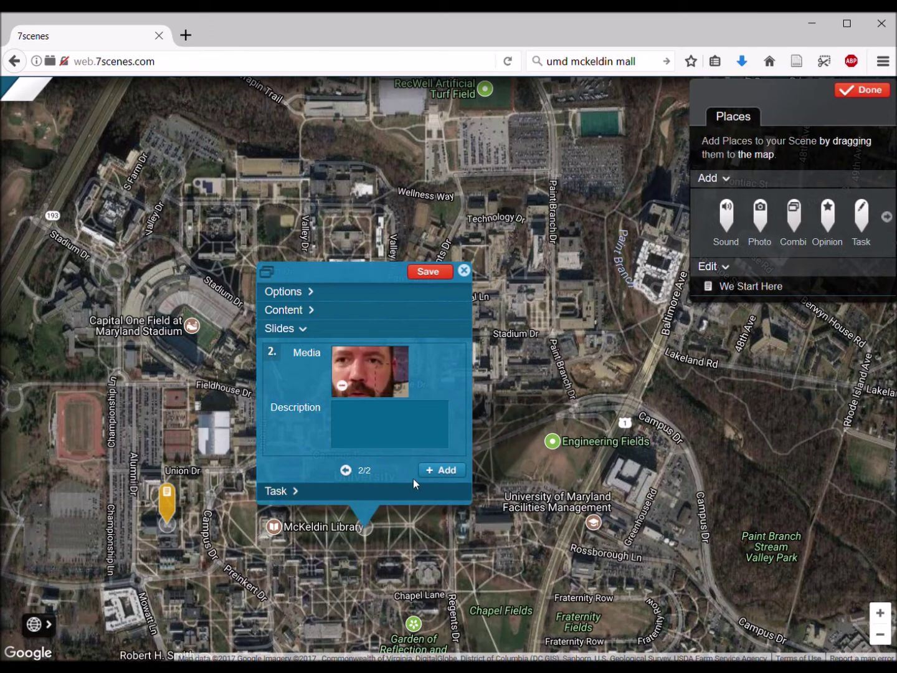
left_click(402, 441)
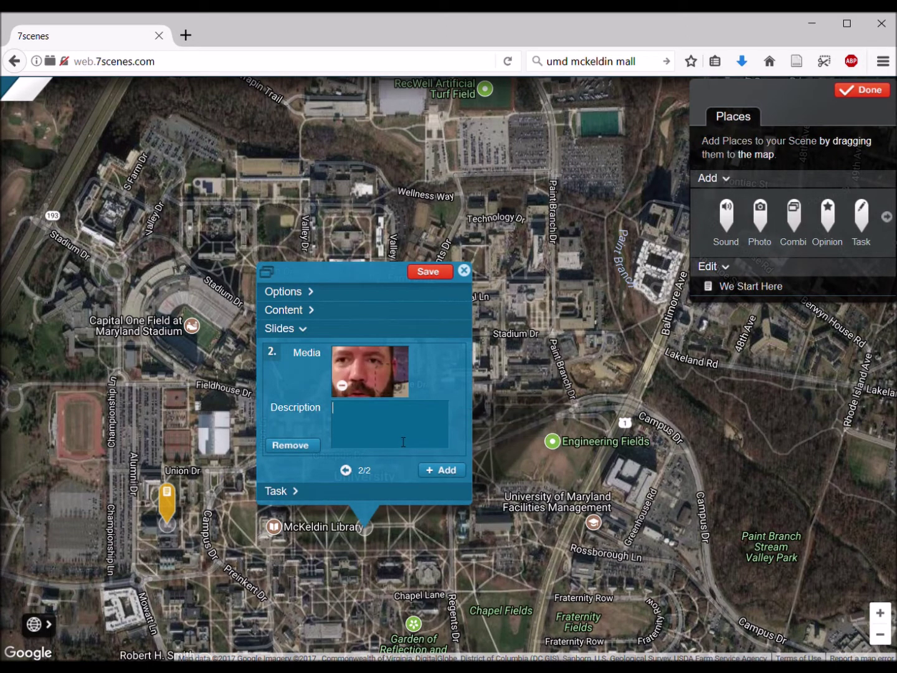
type("Video of my basement")
Save the place, then close the map and the scene editor with Done
left_click(423, 272)
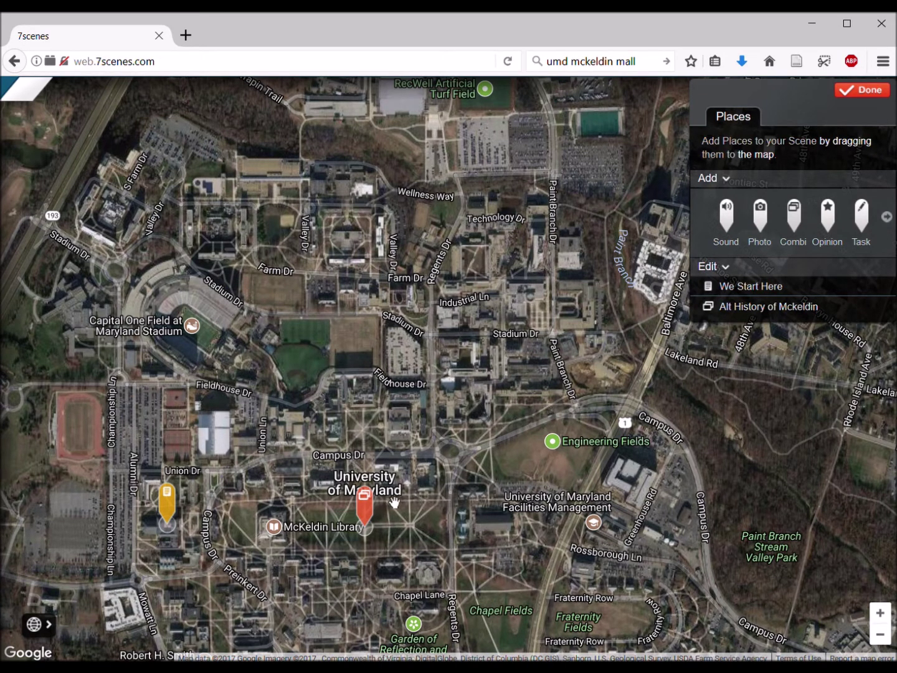
left_click(858, 100)
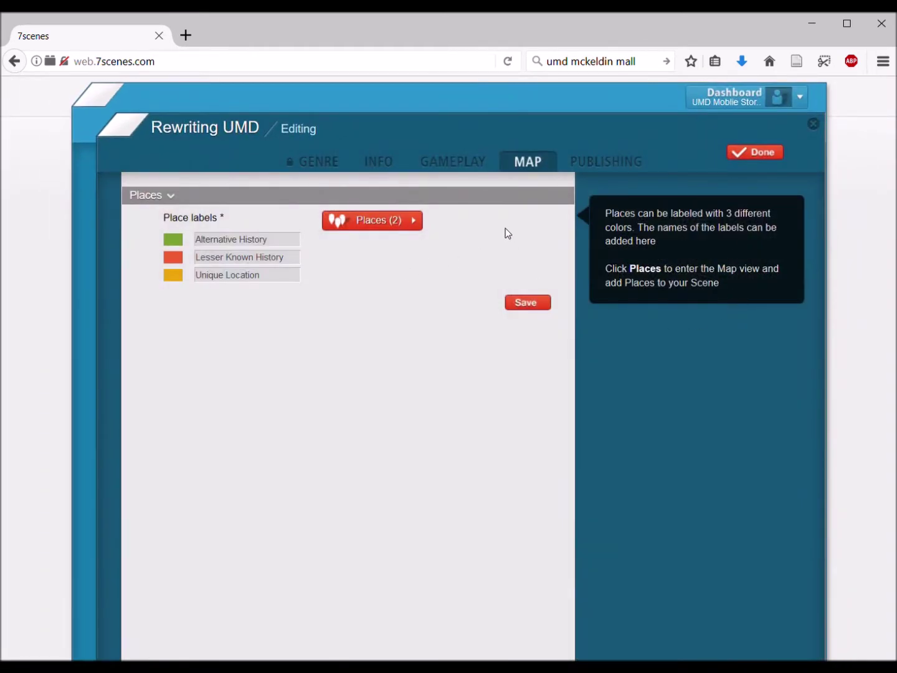
left_click(749, 160)
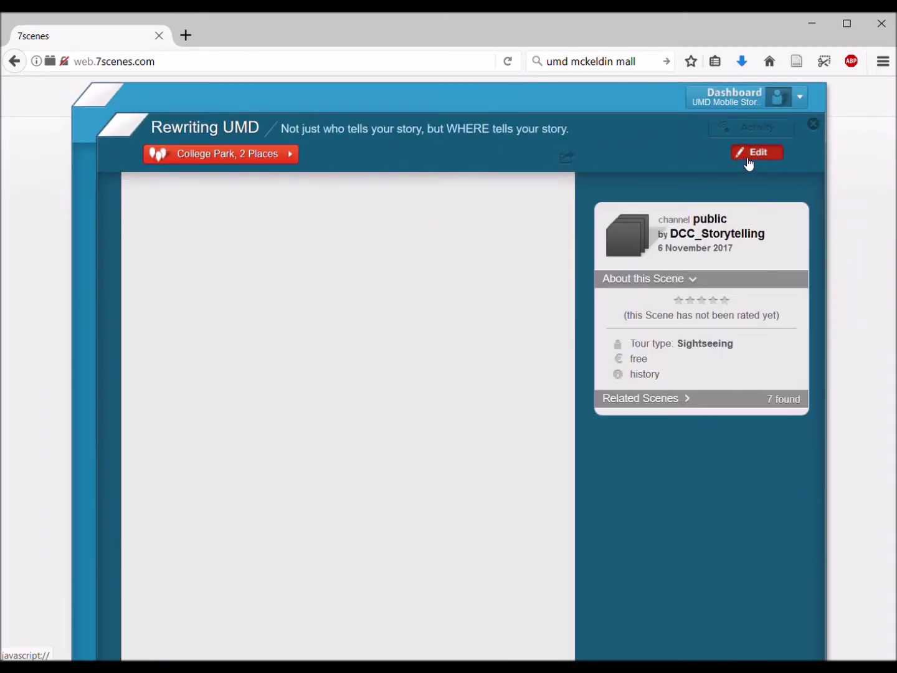
Open the College Park places map and zoom in on McKeldin Mall
left_click(233, 156)
left_click_drag(505, 352, 424, 317)
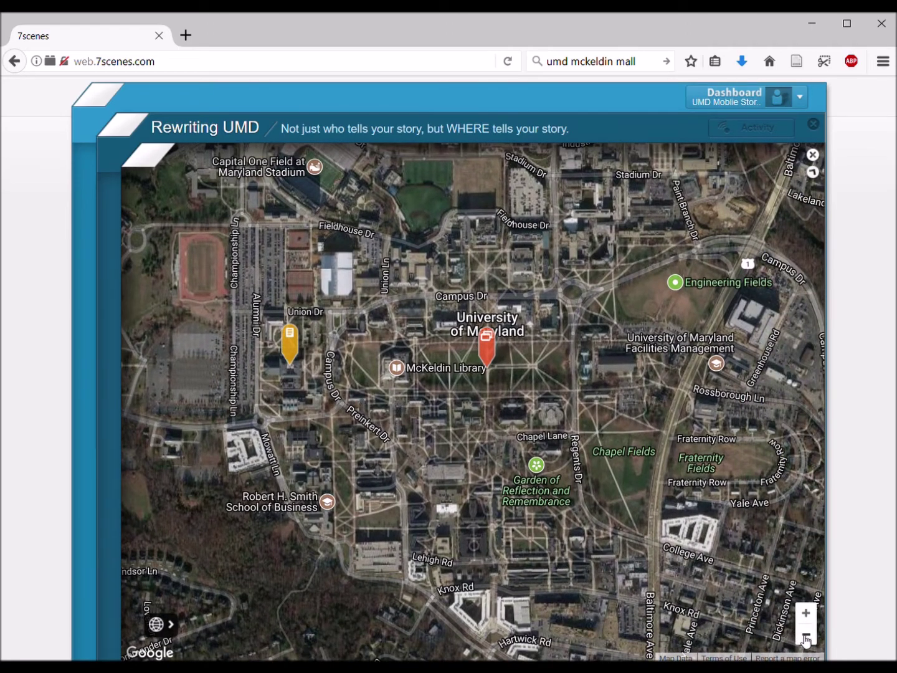
left_click(805, 636)
left_click(805, 636)
left_click(806, 615)
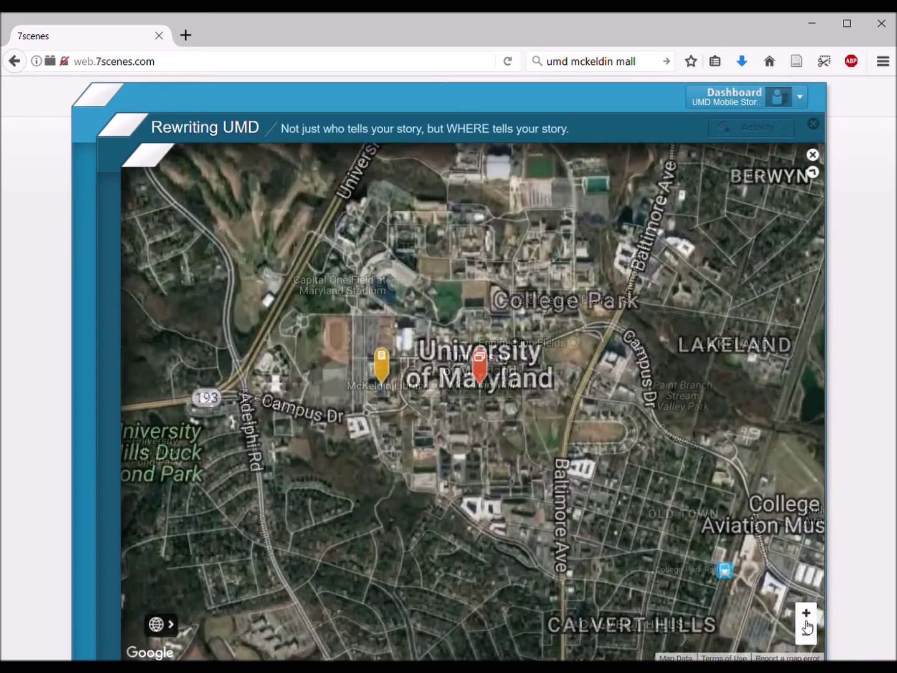
left_click(806, 617)
left_click(806, 617)
left_click_drag(542, 420, 531, 452)
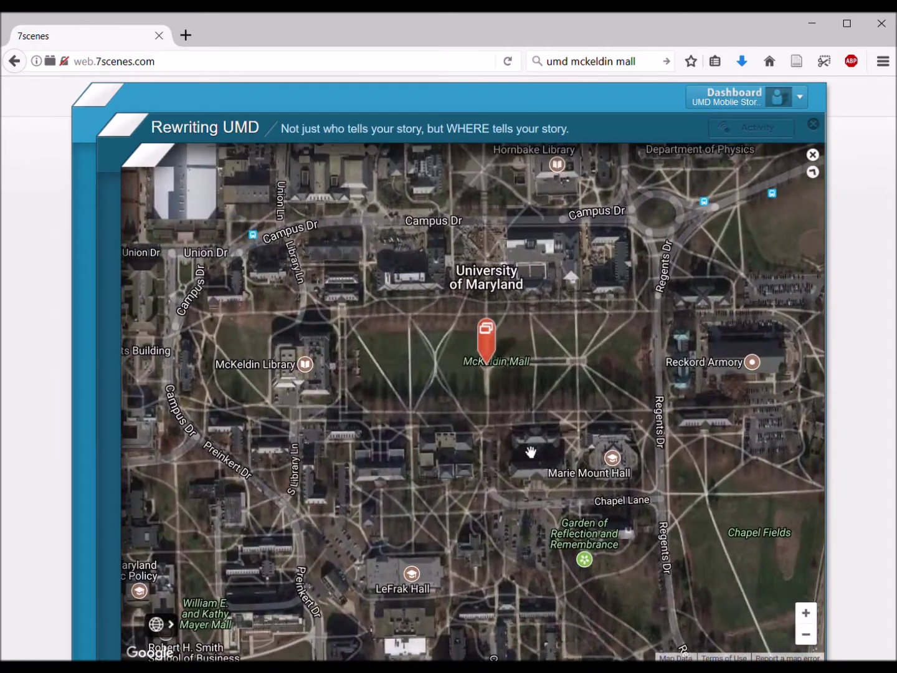
Preview the place's photo and video slides, play and pause the video, then close the scene
left_click(487, 335)
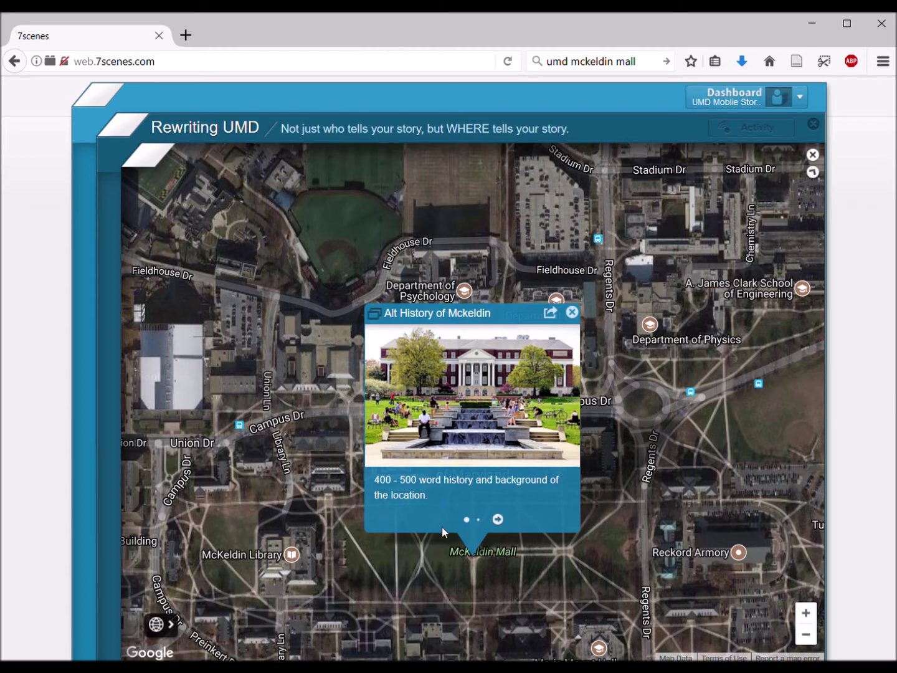
left_click(498, 521)
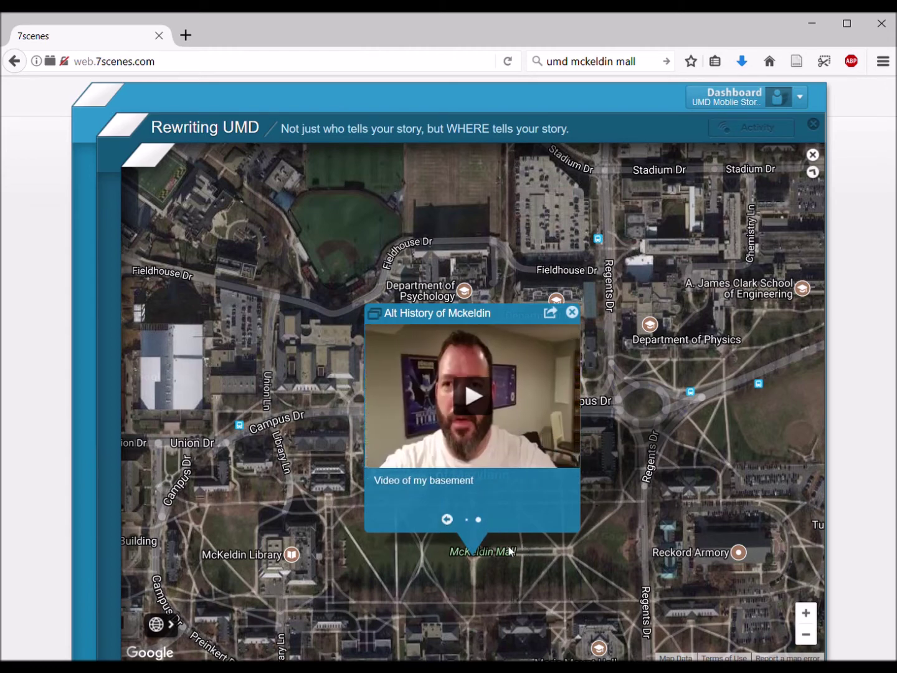
left_click(464, 406)
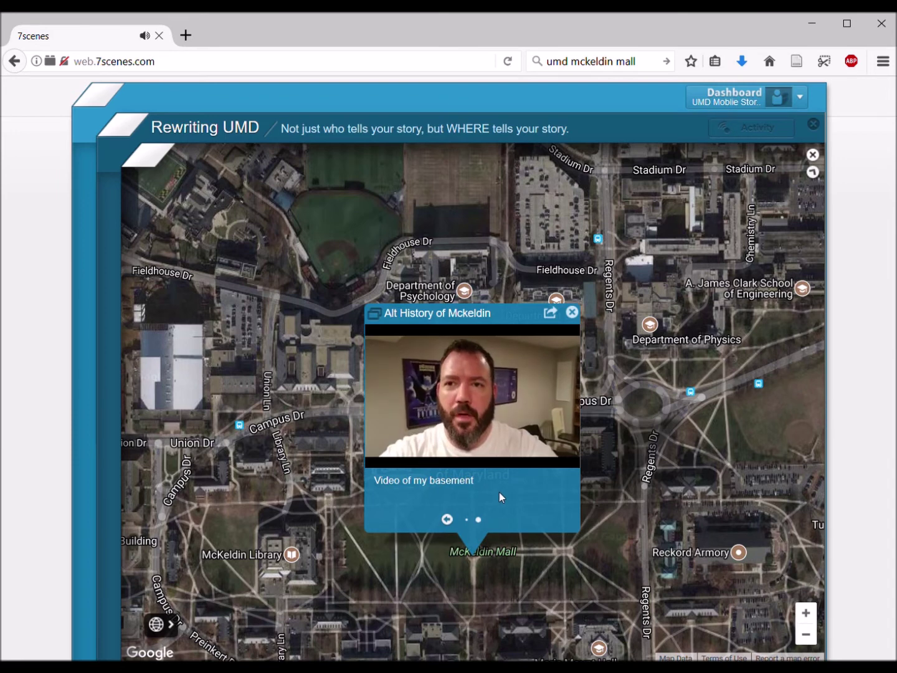
mouse_move(509, 454)
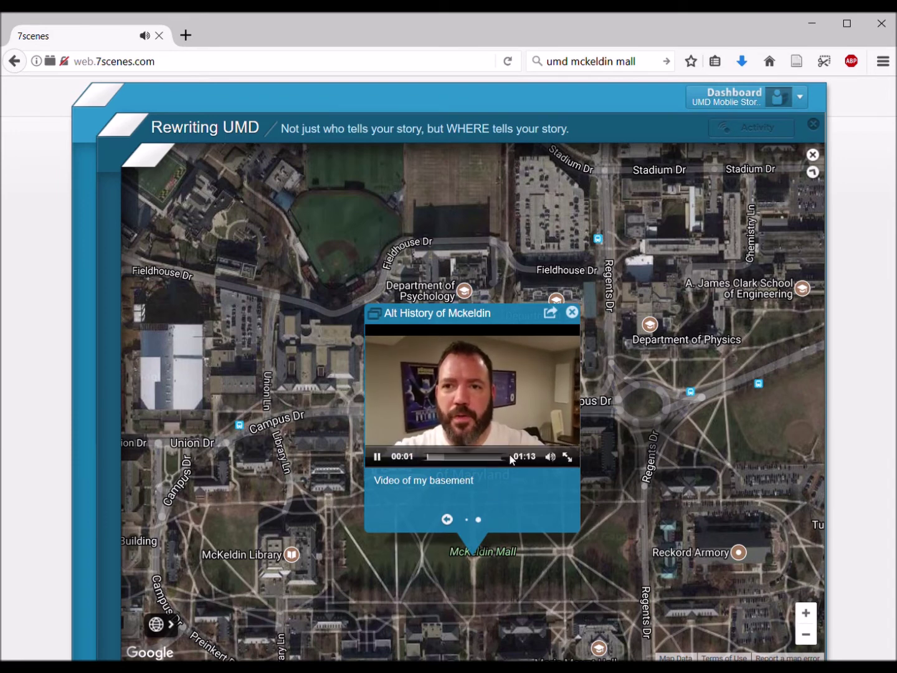
left_click(377, 457)
left_click(378, 457)
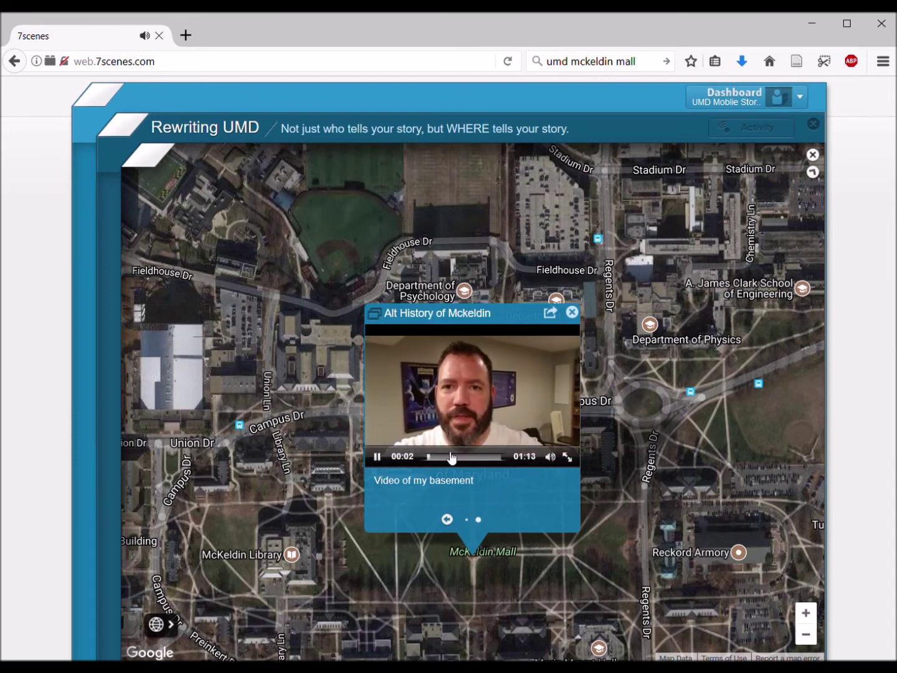
left_click(379, 458)
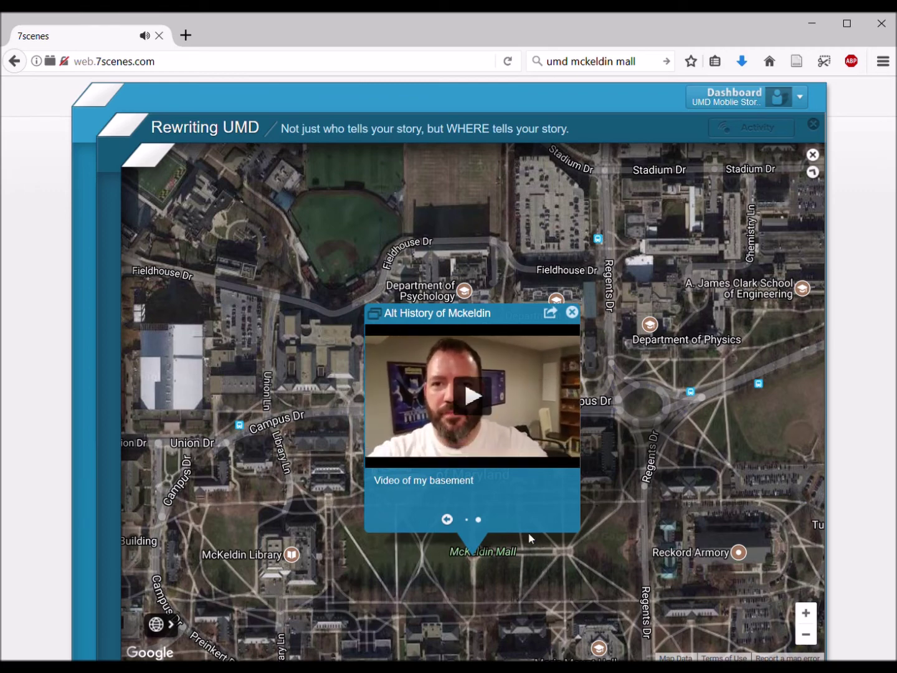
left_click(572, 313)
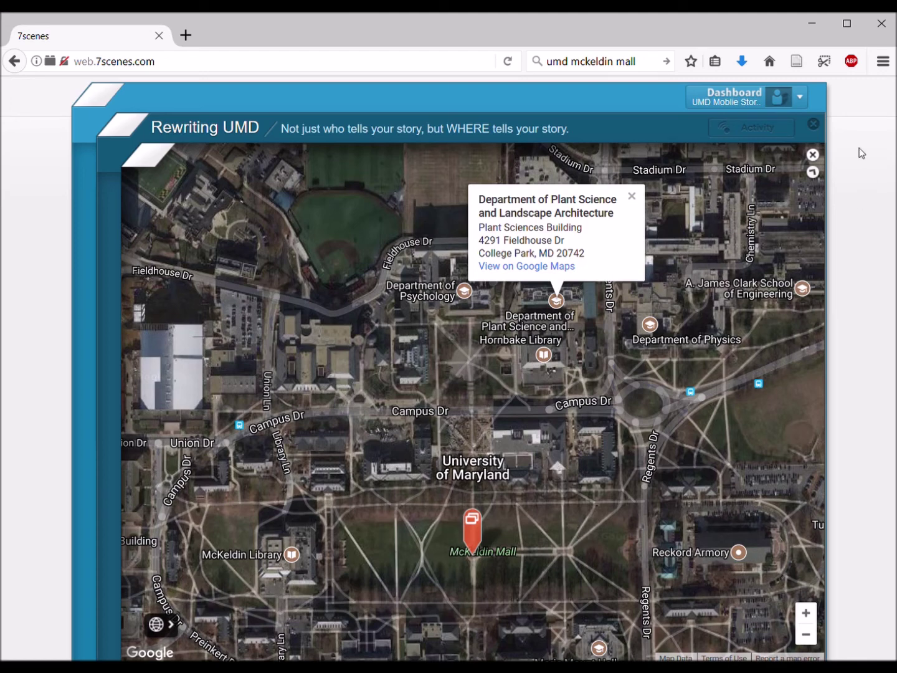
left_click(813, 124)
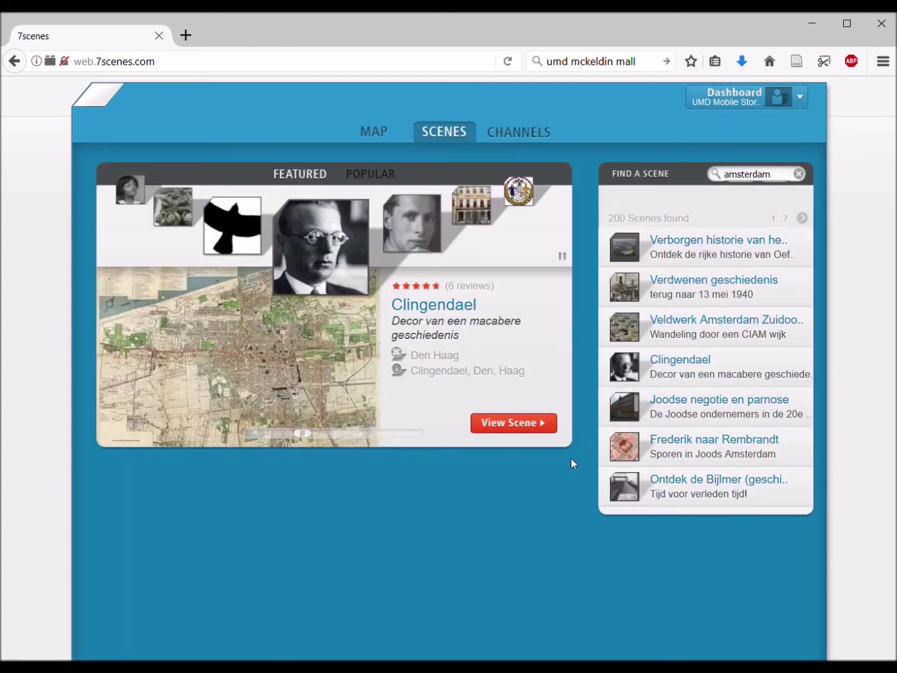